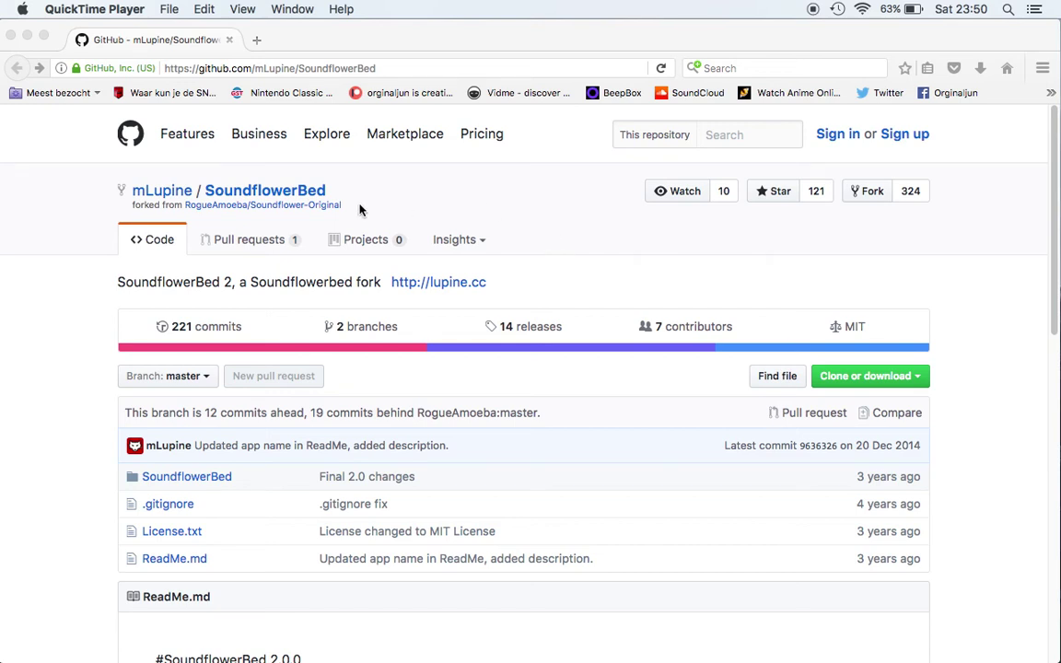
- Switch to QuickTime Player, create a new audio recording, and check its available microphone sources and quality options
left_click(403, 193)
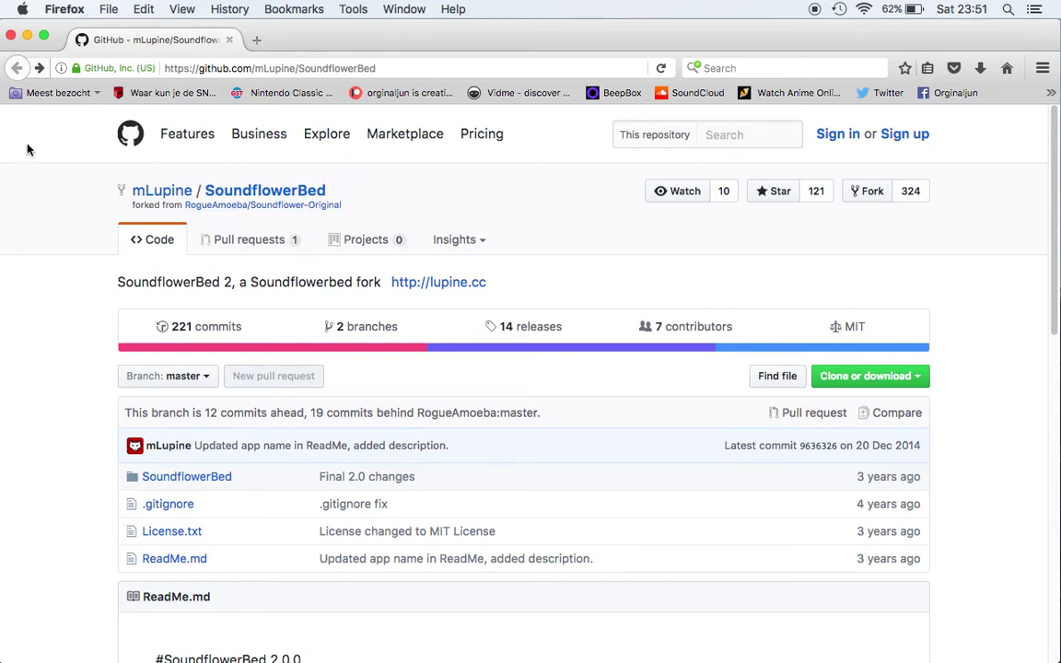
mouse_move(3, 147)
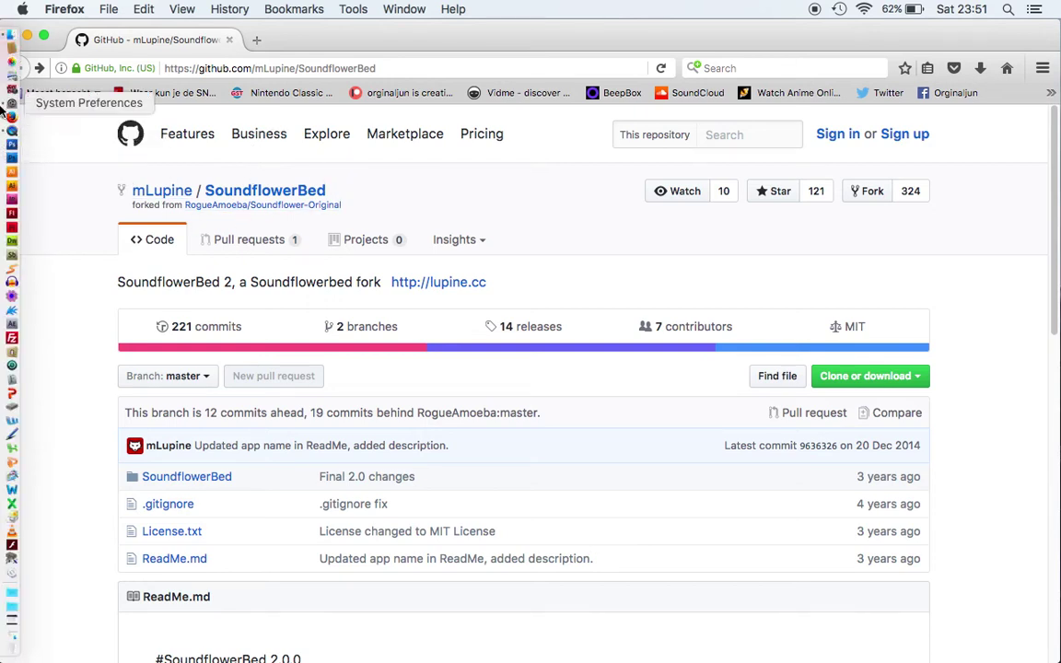
right_click(4, 131)
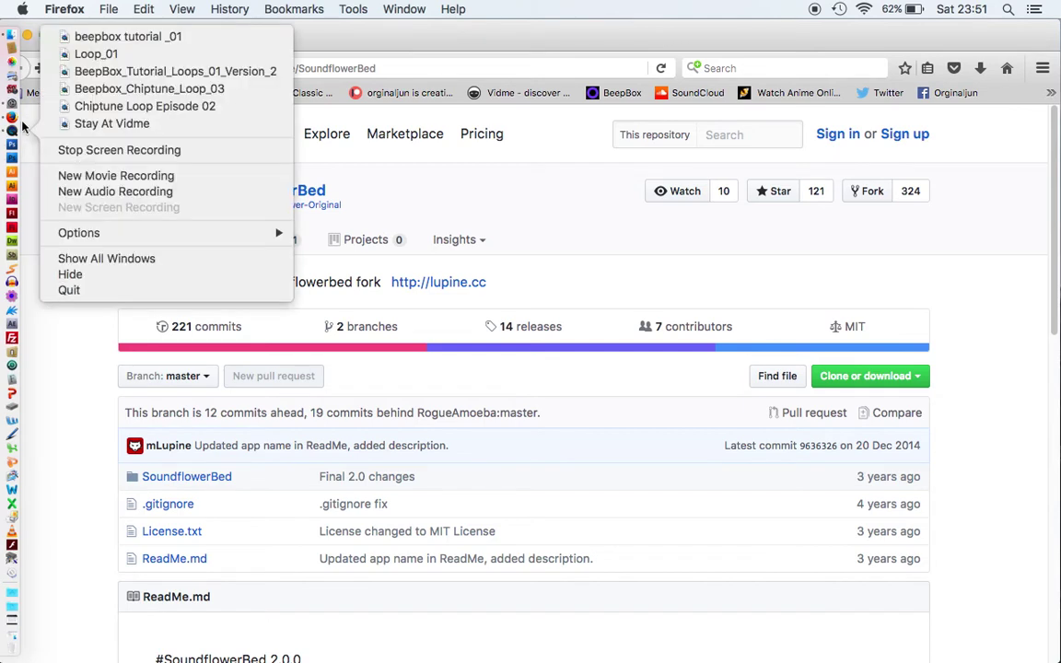
left_click(5, 131)
left_click(169, 9)
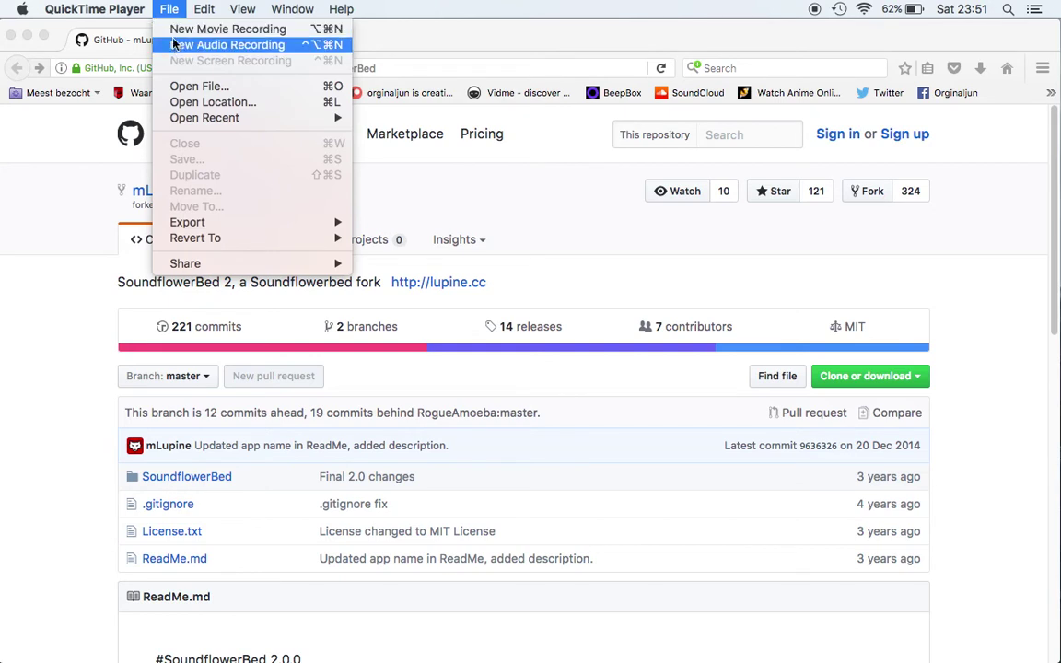
left_click(256, 51)
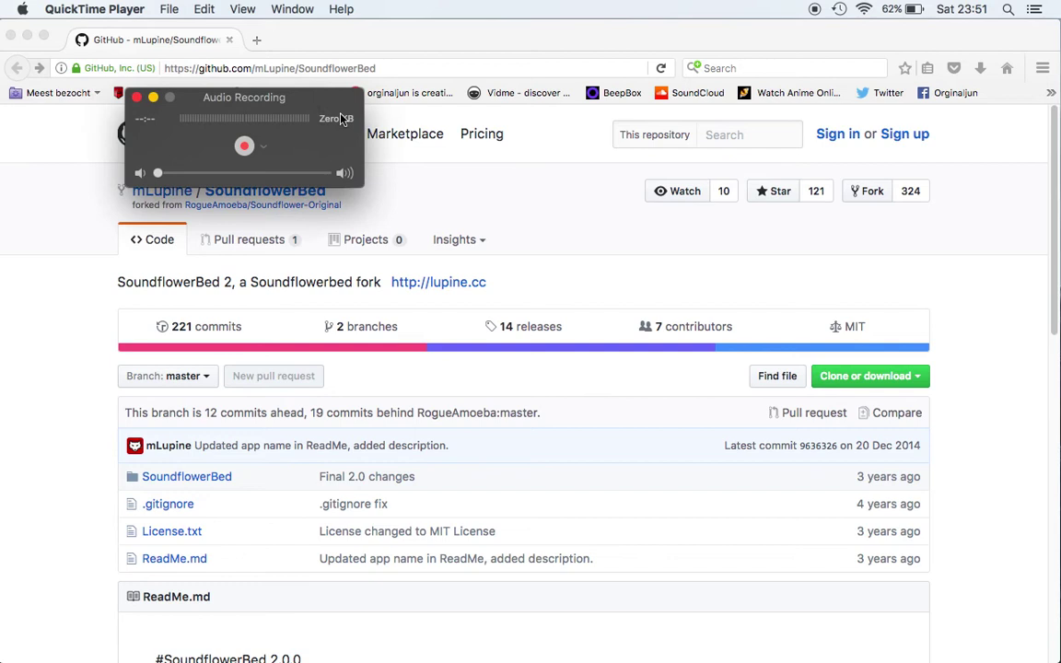
left_click(264, 147)
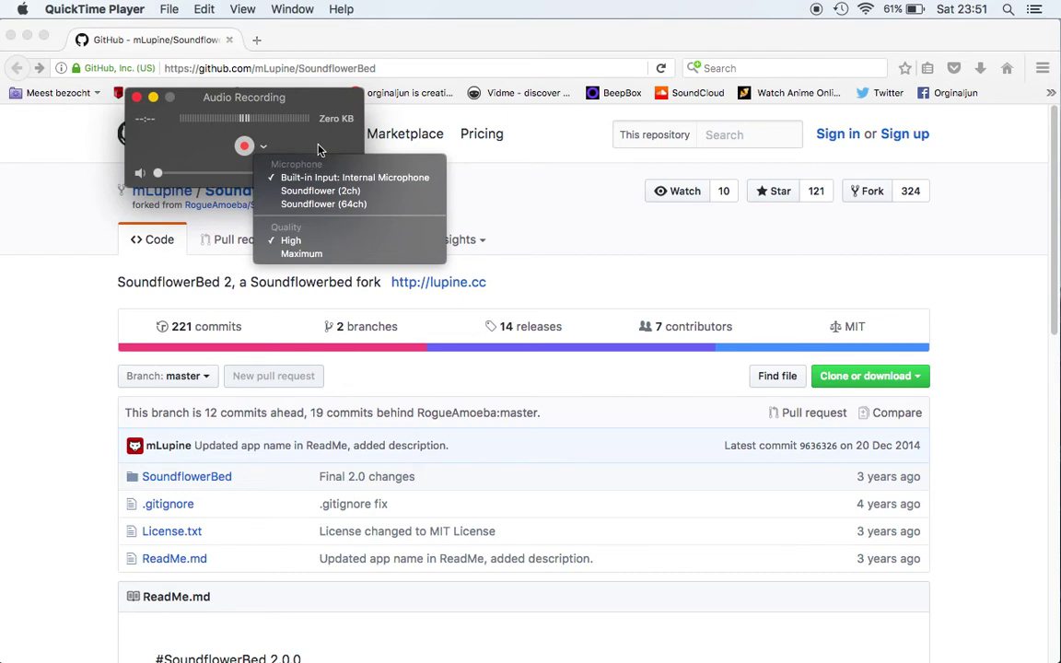
left_click(287, 135)
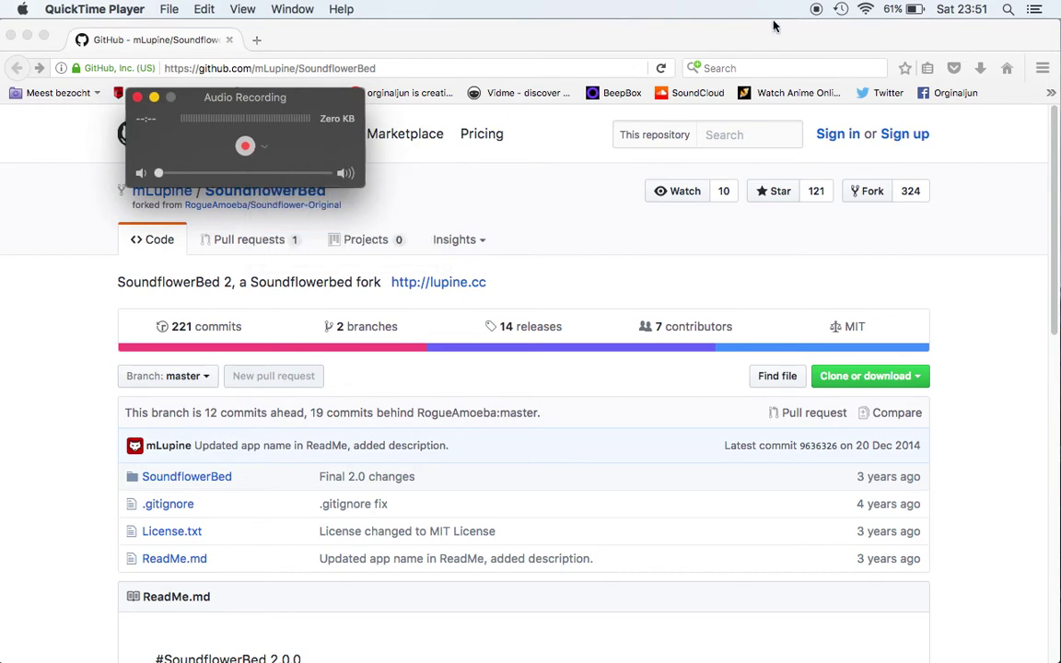
- Launch Soundflowerbed and view its output options for Soundflower (2ch) and Soundflower (64ch)
mouse_move(3, 225)
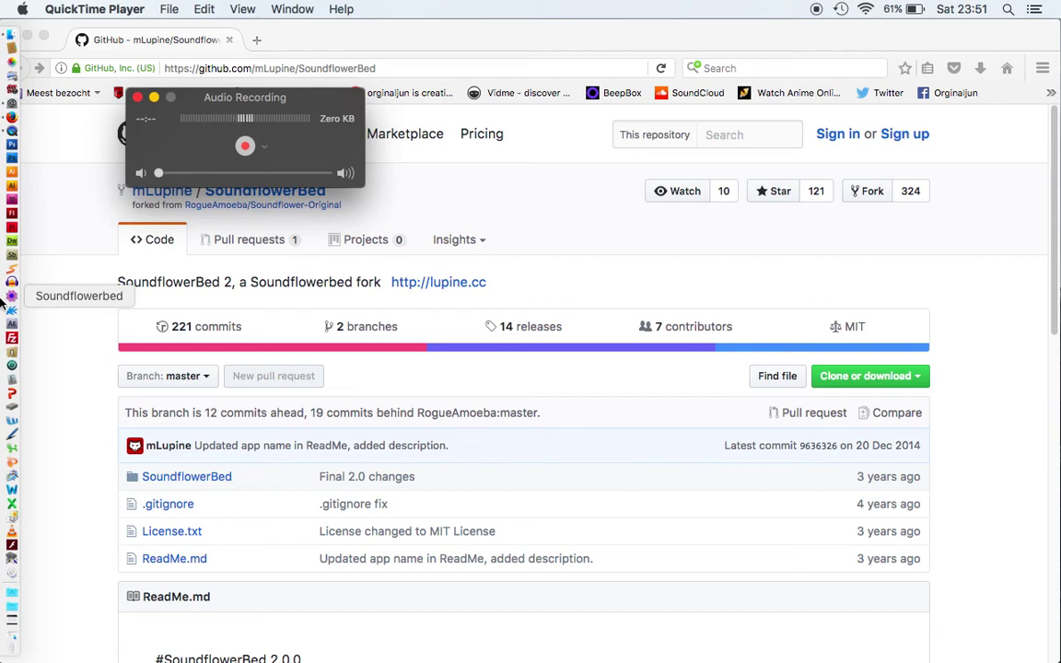
left_click(4, 296)
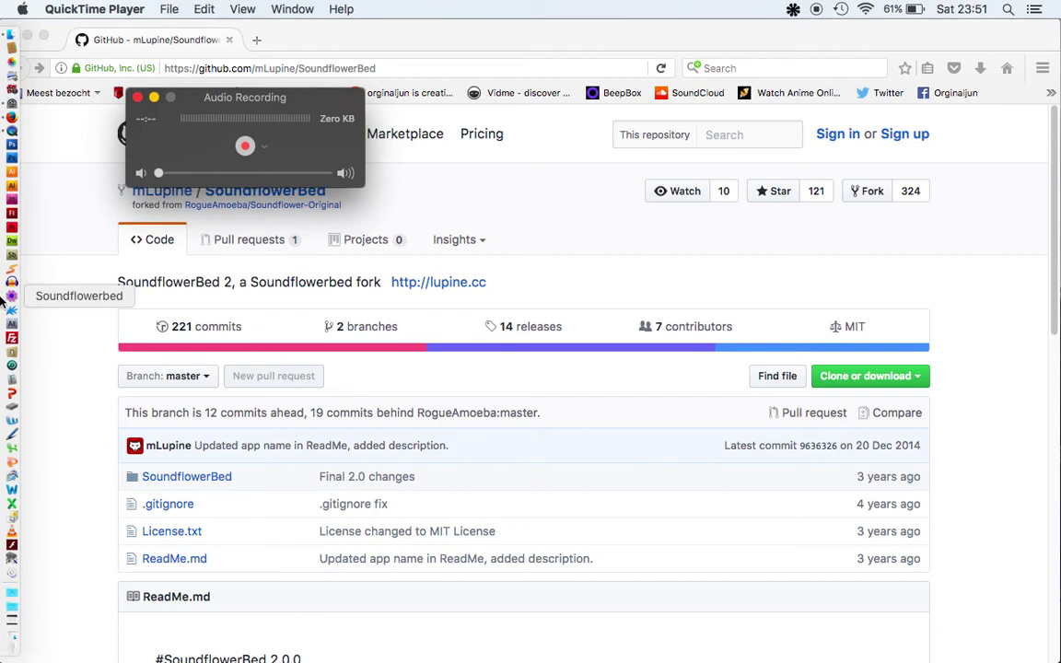
left_click(792, 10)
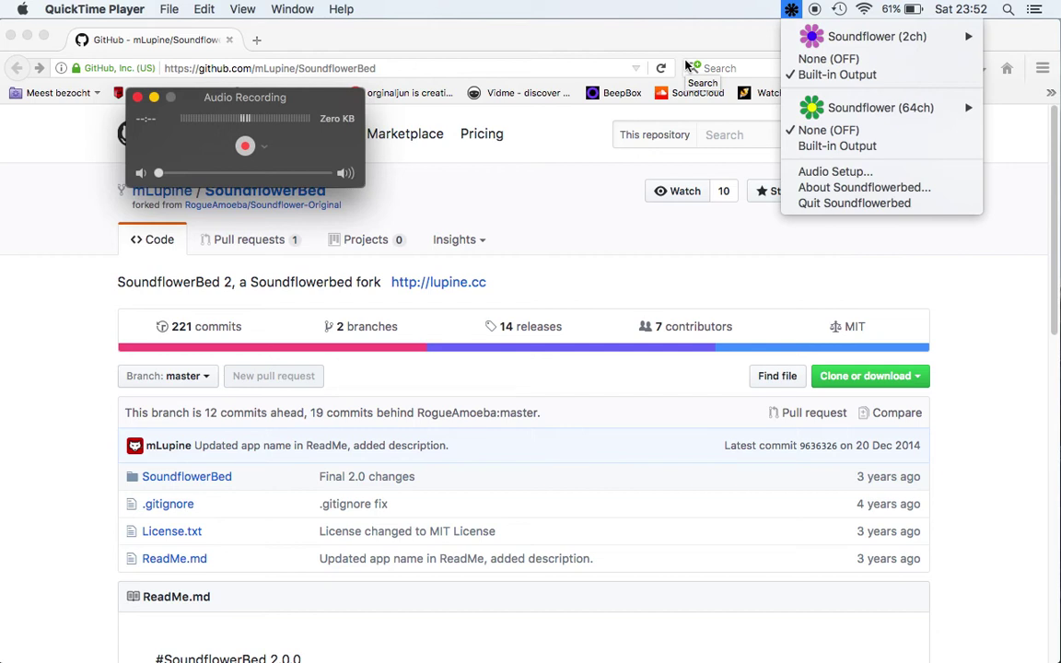
left_click(543, 215)
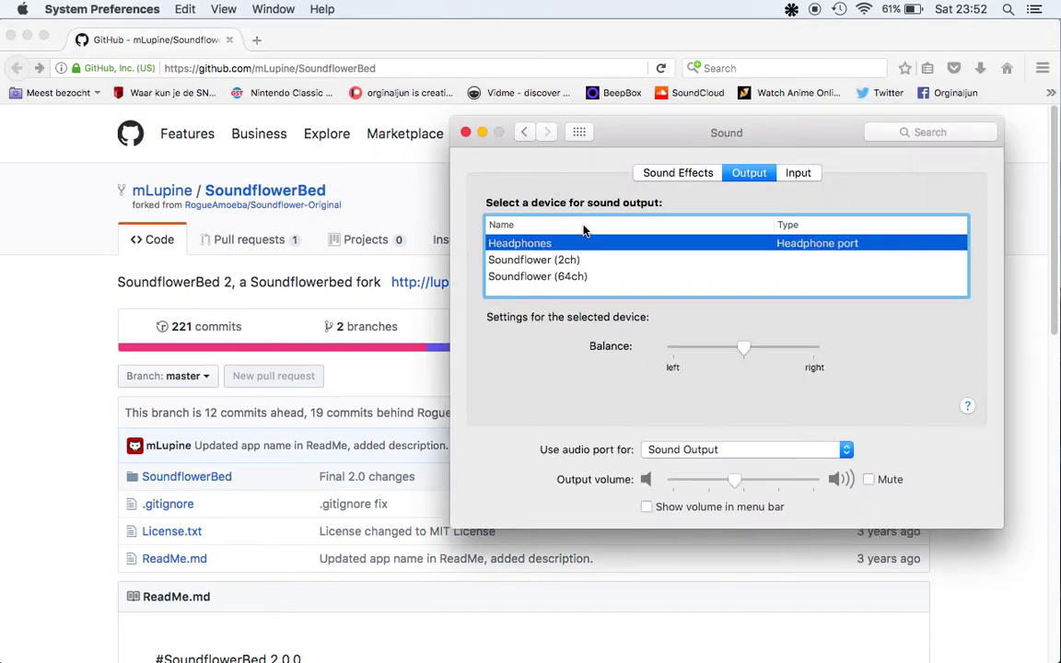
- In the System Preferences Sound settings, set both the output and input devices to Soundflower (2ch)
left_click(580, 132)
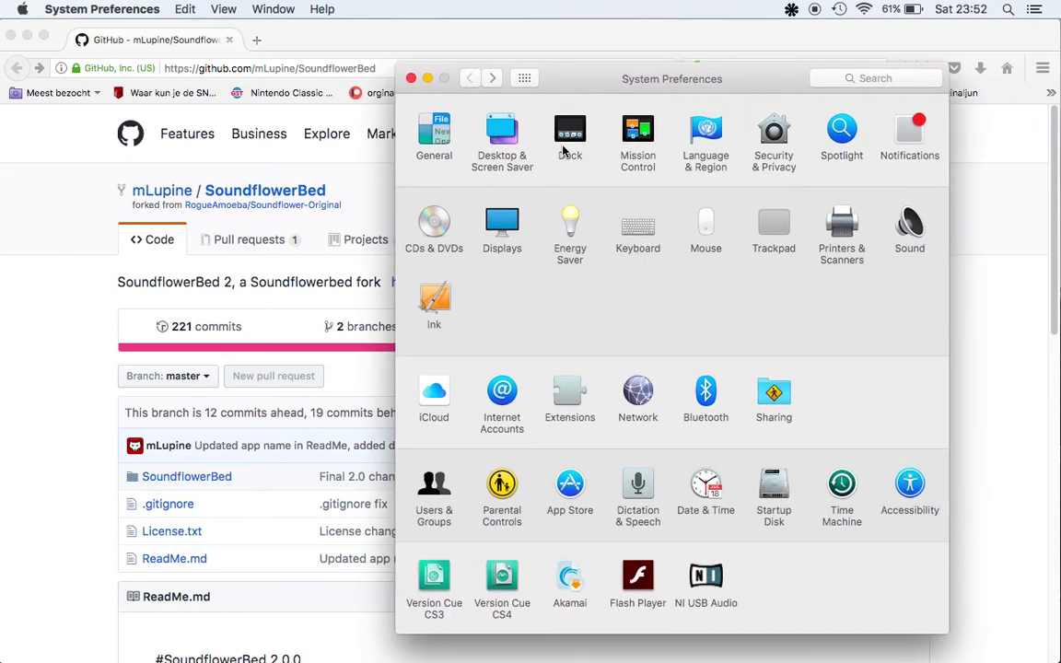
left_click(907, 228)
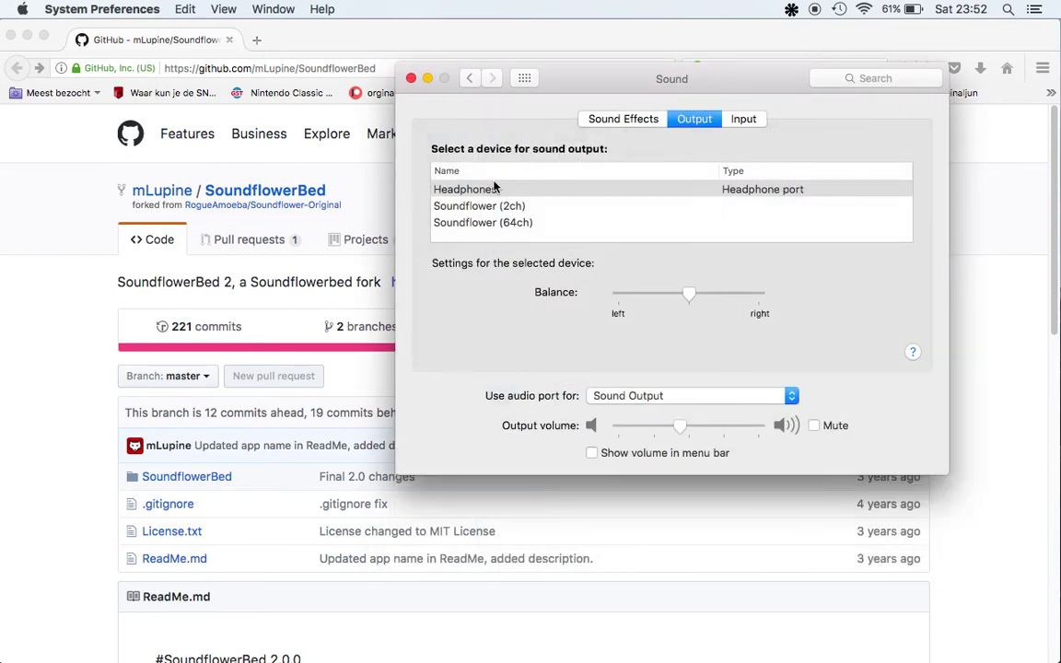
left_click(743, 120)
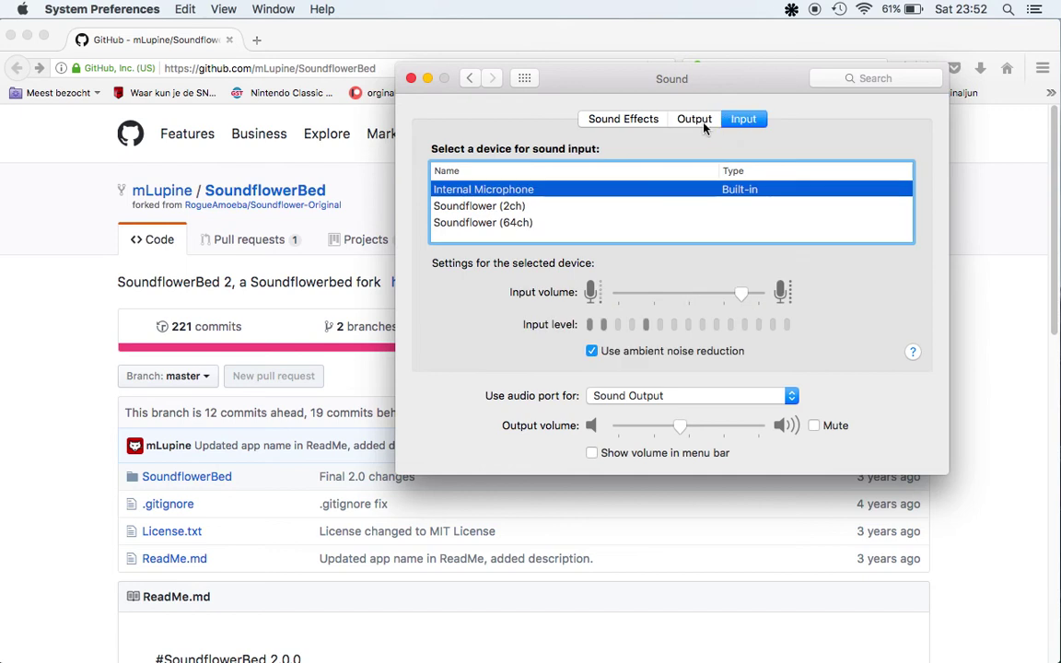
left_click(698, 121)
left_click(505, 209)
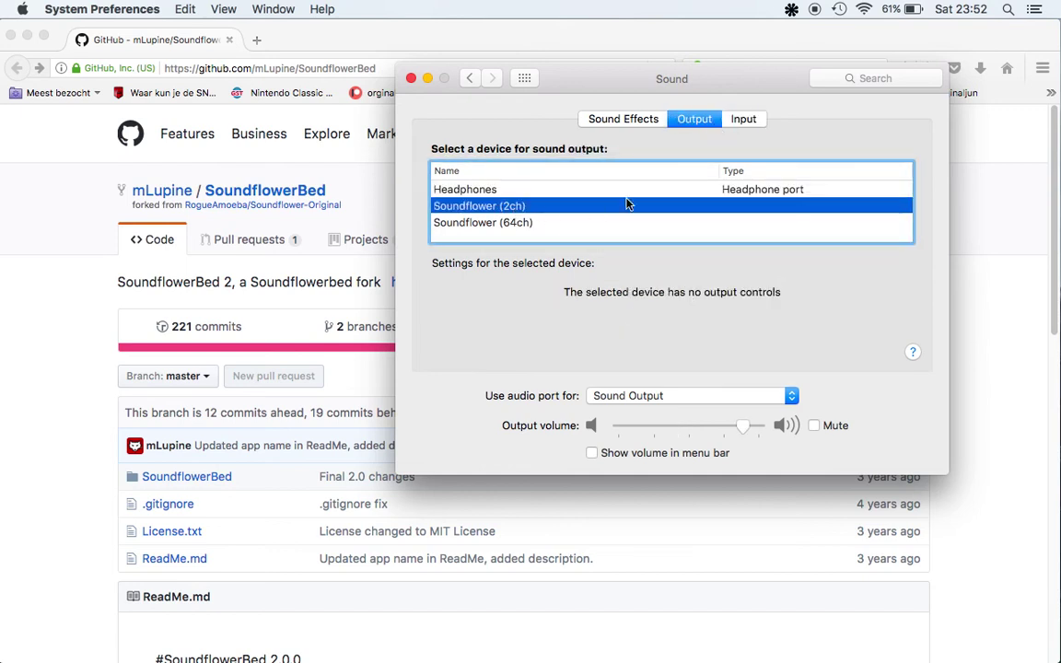
left_click(746, 120)
left_click(619, 208)
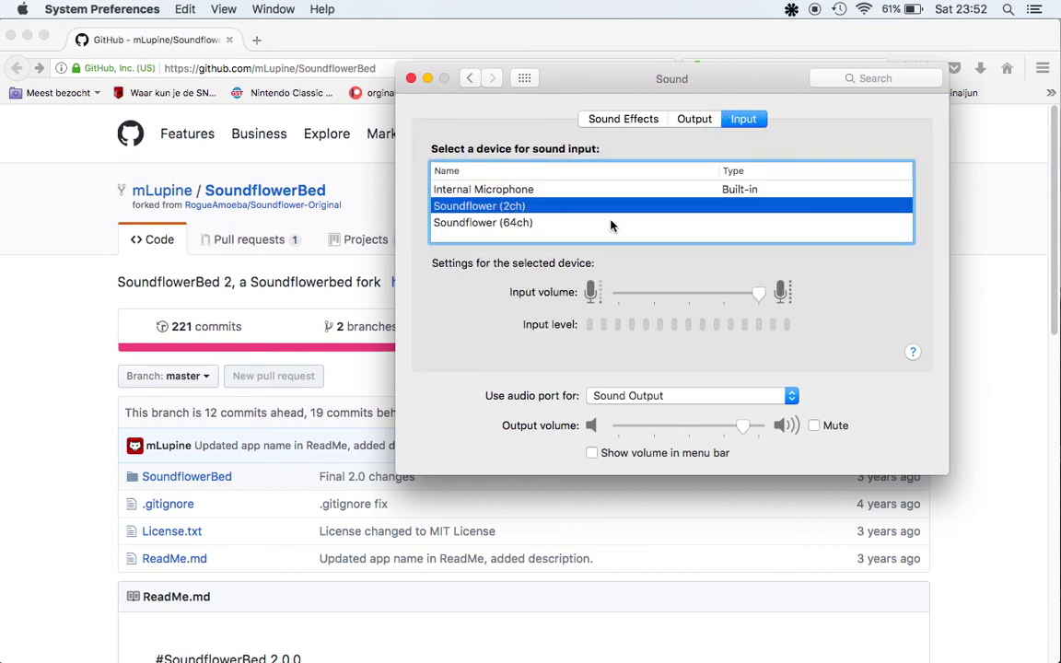
- Move the Sound window aside and check which output Soundflowerbed uses for Soundflower (2ch)
left_click_drag(650, 95, 764, 146)
left_click(791, 9)
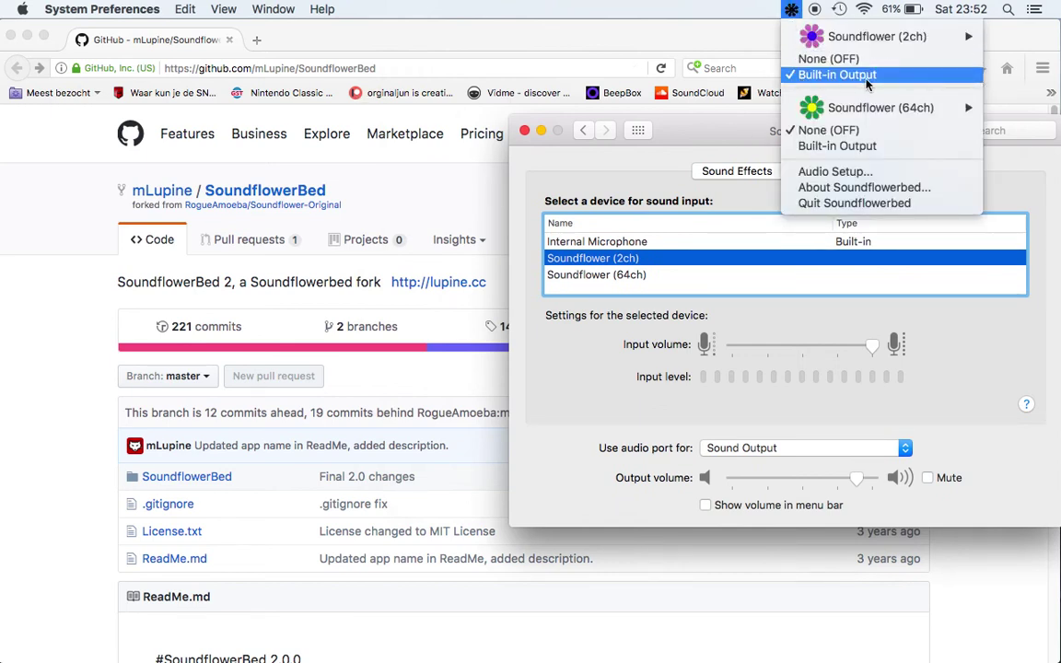
left_click(594, 27)
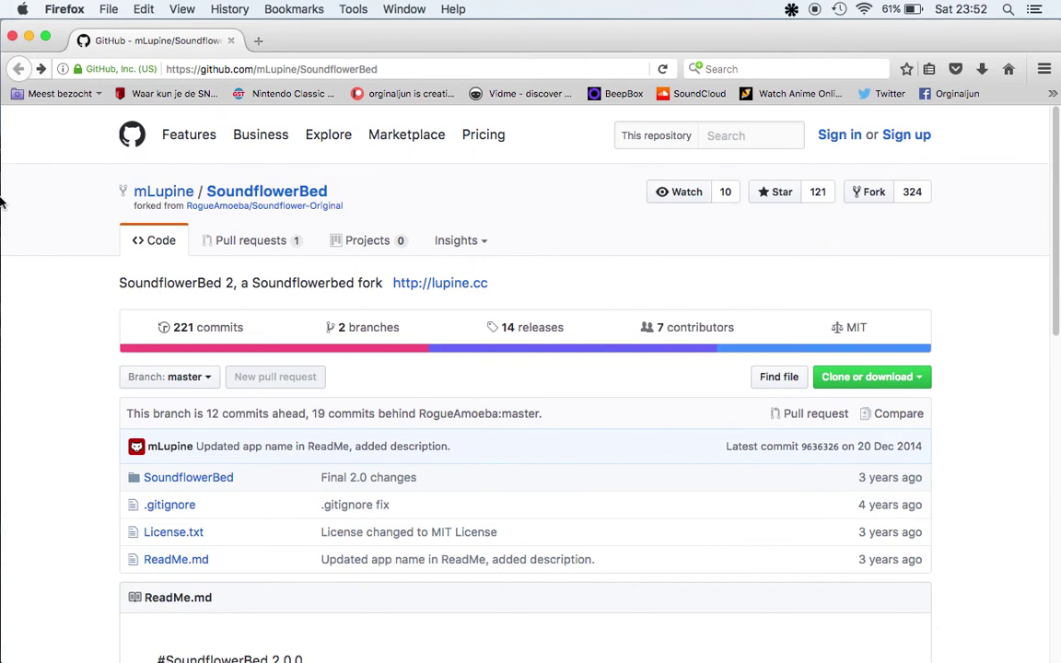
- Return to the QuickTime Player audio recording and review its microphone source list and the new recording commands
mouse_move(4, 208)
left_click(4, 103)
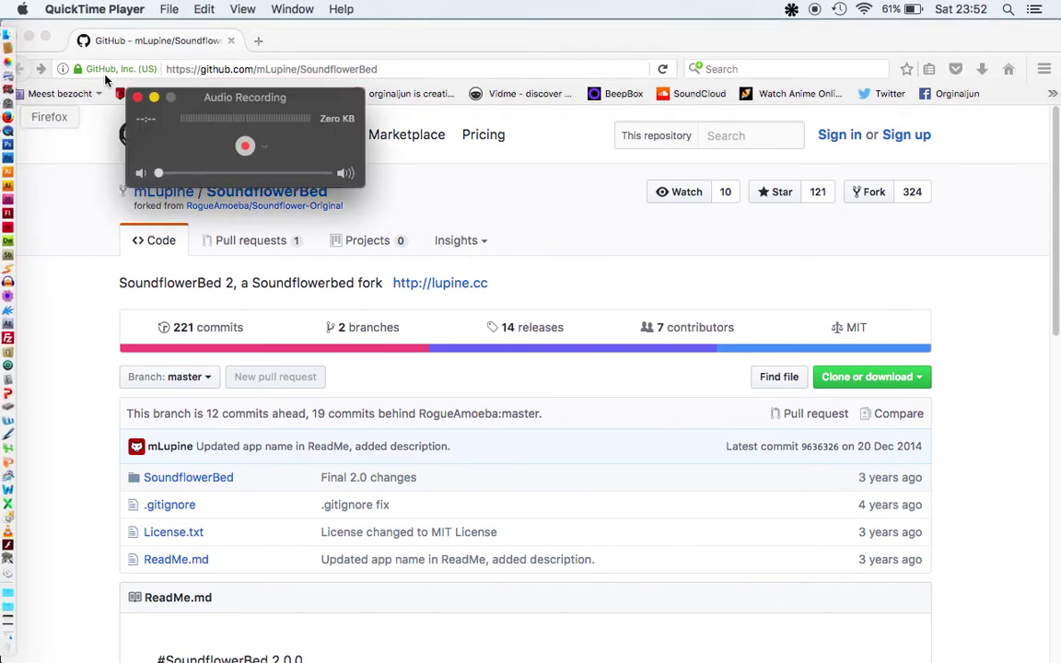
left_click(264, 147)
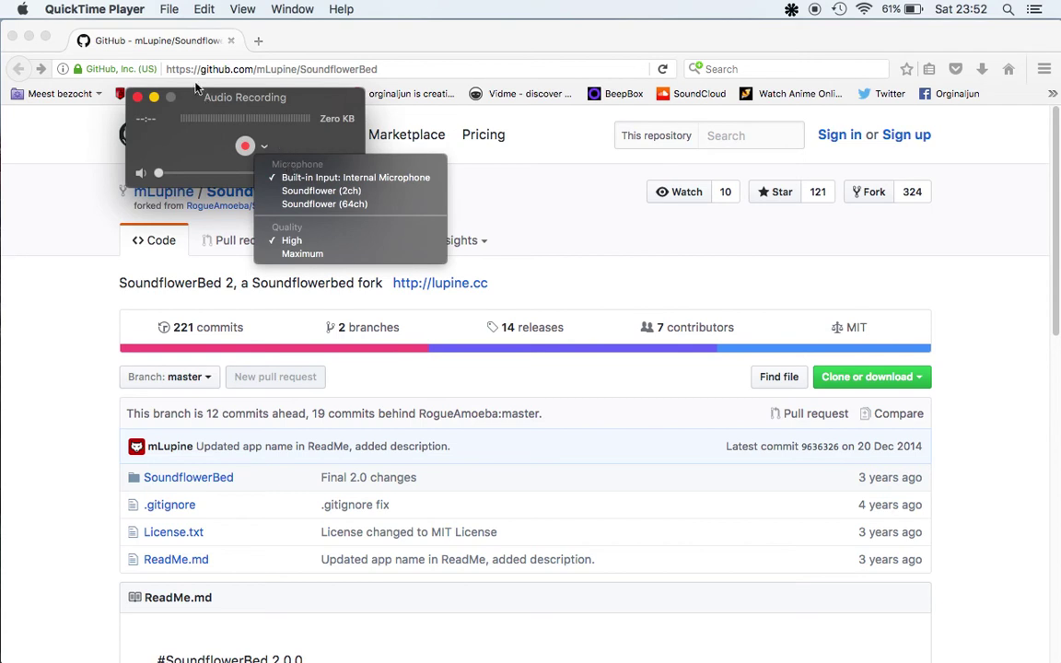
left_click(169, 9)
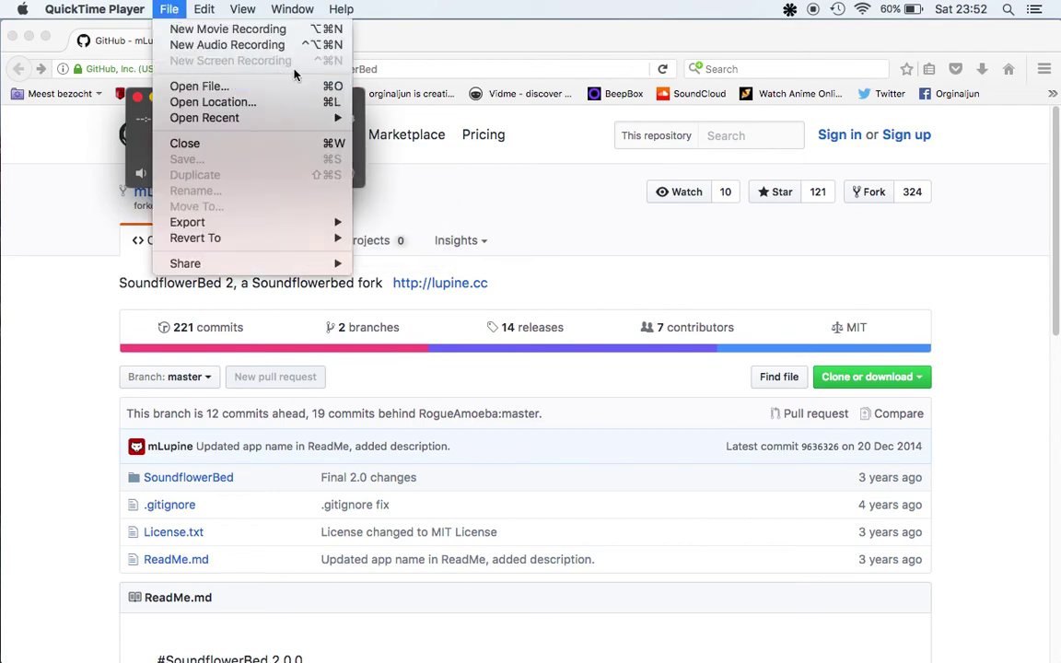
left_click(153, 150)
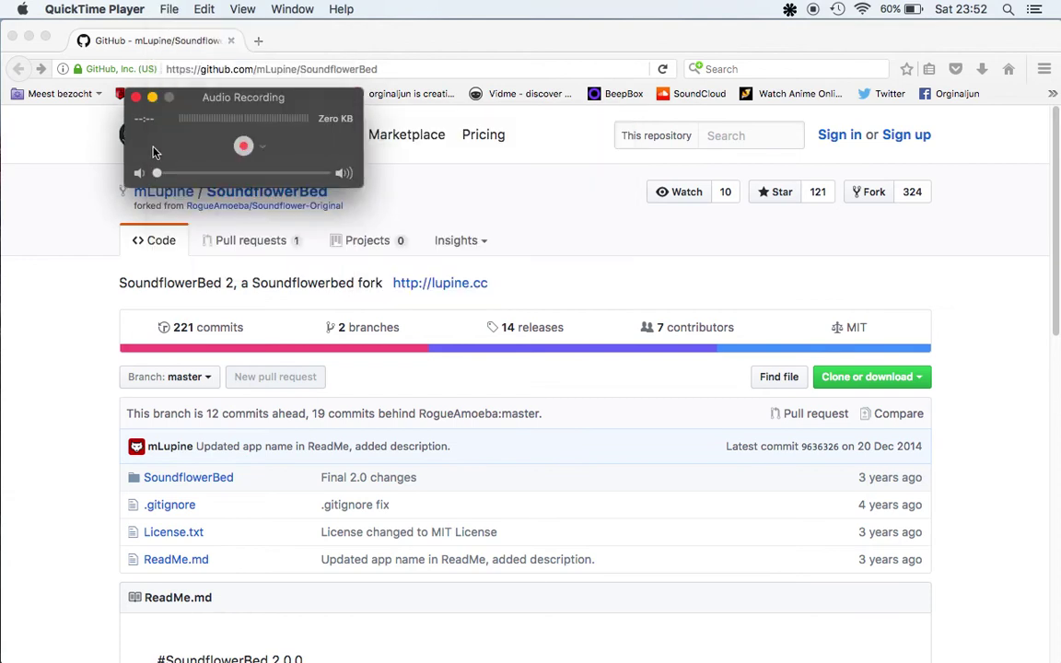
left_click(264, 147)
left_click(312, 145)
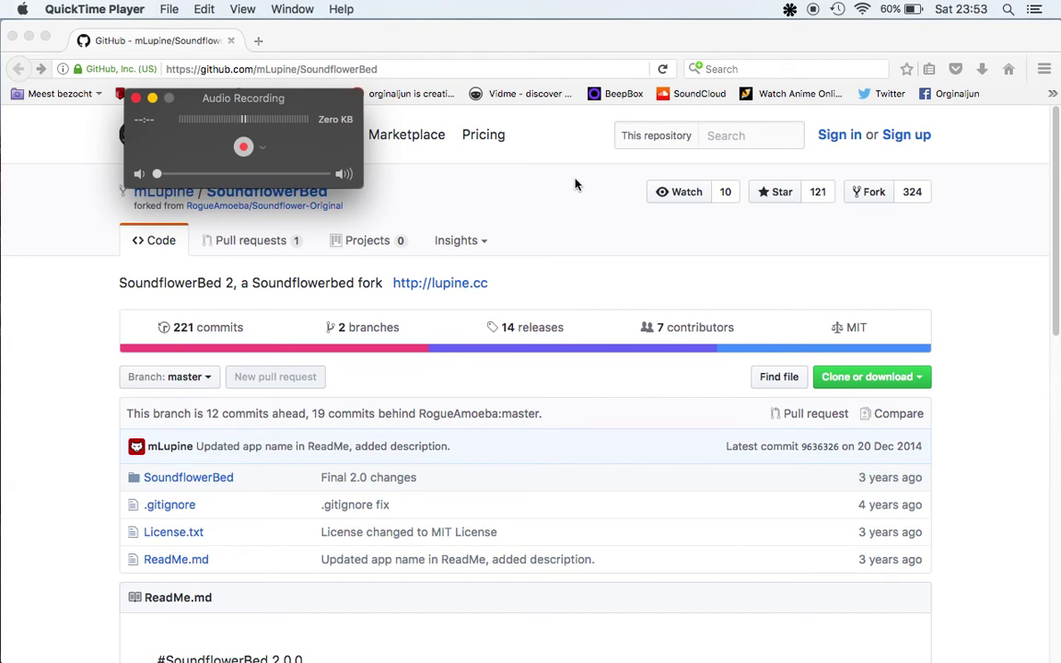
- Switch to Firefox, open the SoundflowerBed releases page from the readme, and view the downloads for version 2.0.0
left_click(535, 201)
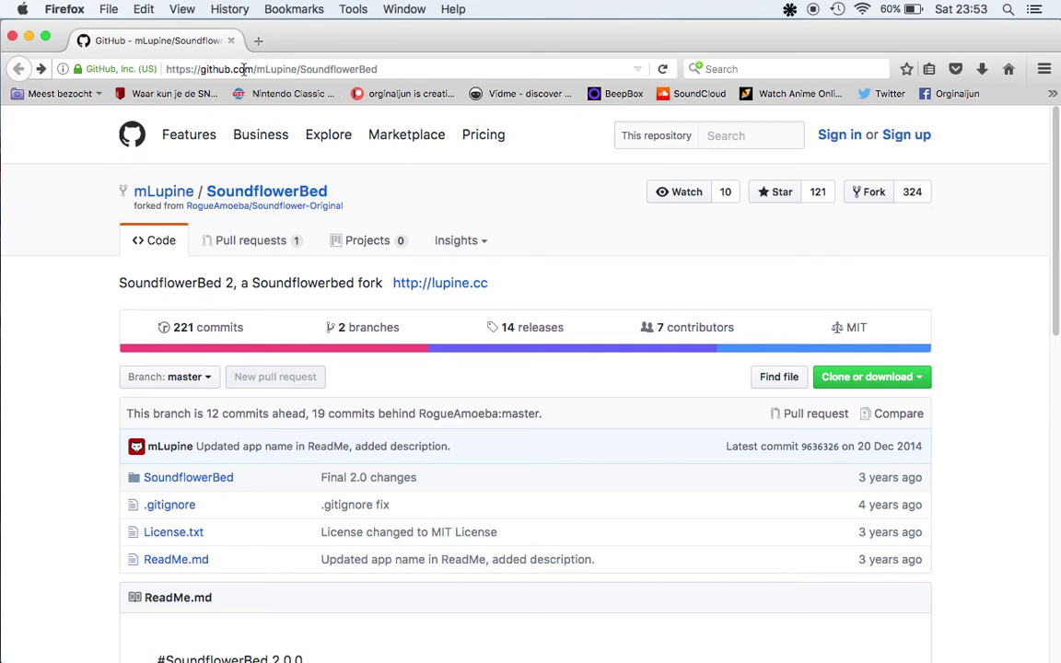
scroll(569, 248, "down", 3)
scroll(644, 332, "down", 5)
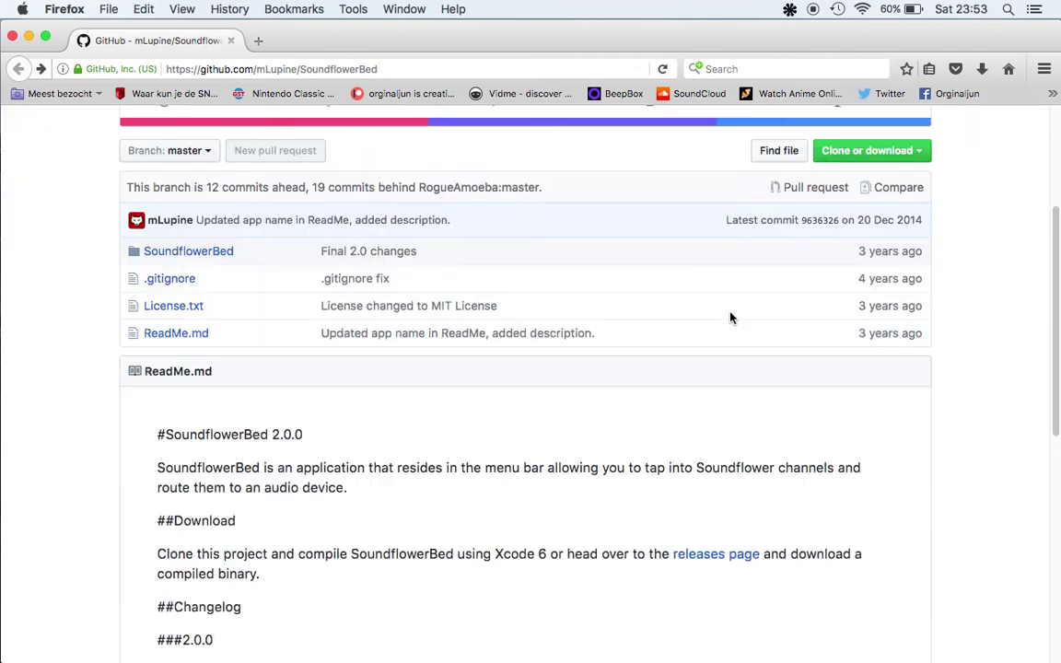
left_click(709, 415)
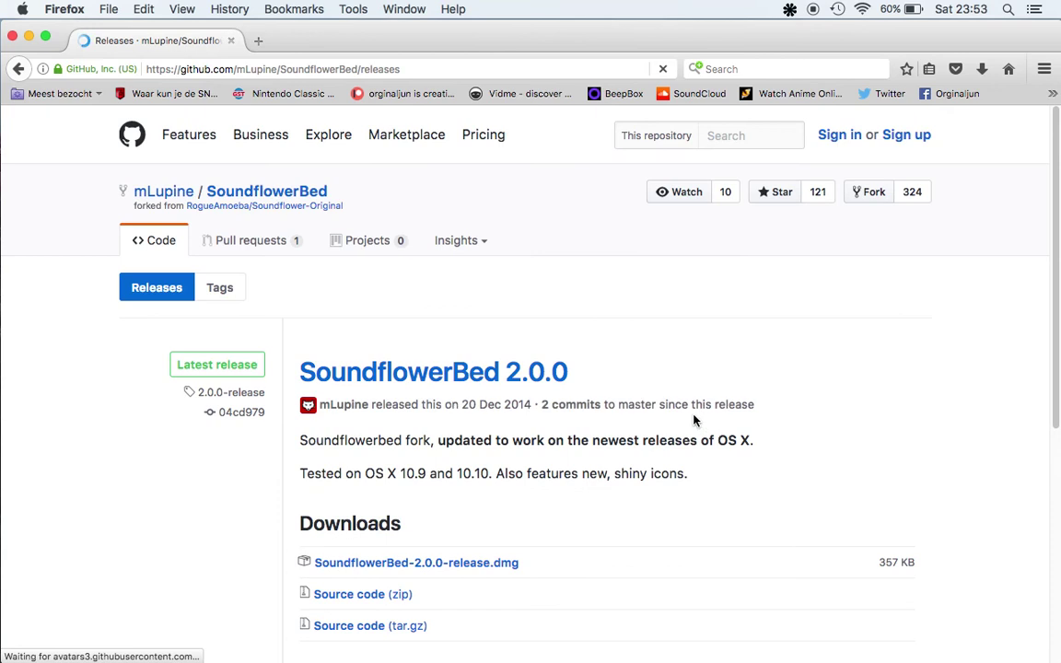
scroll(580, 387, "down", 3)
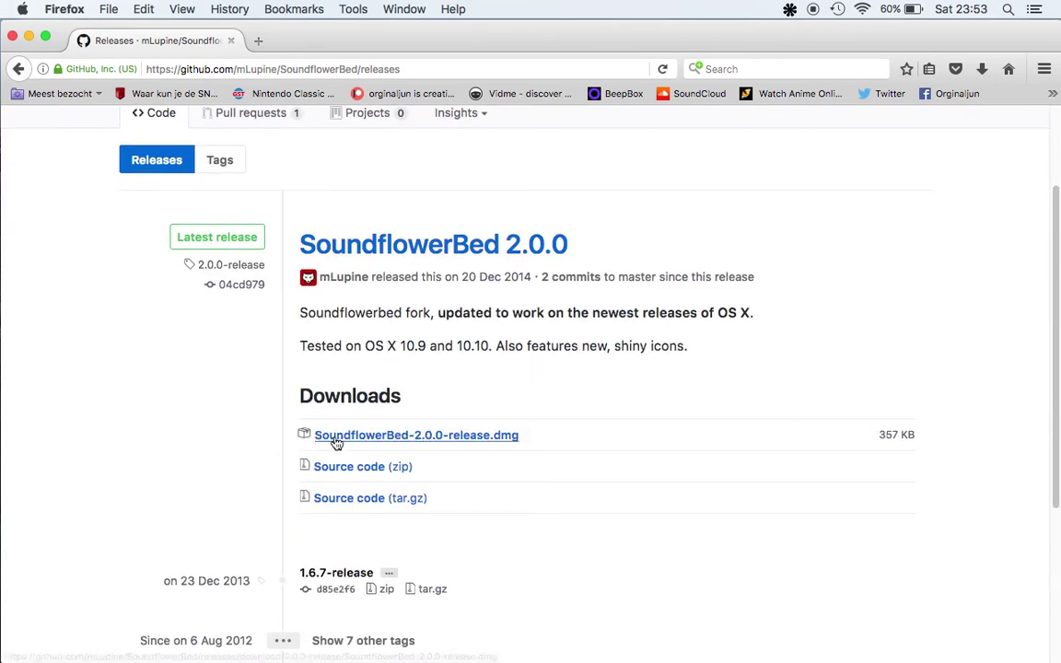
scroll(635, 376, "up", 3)
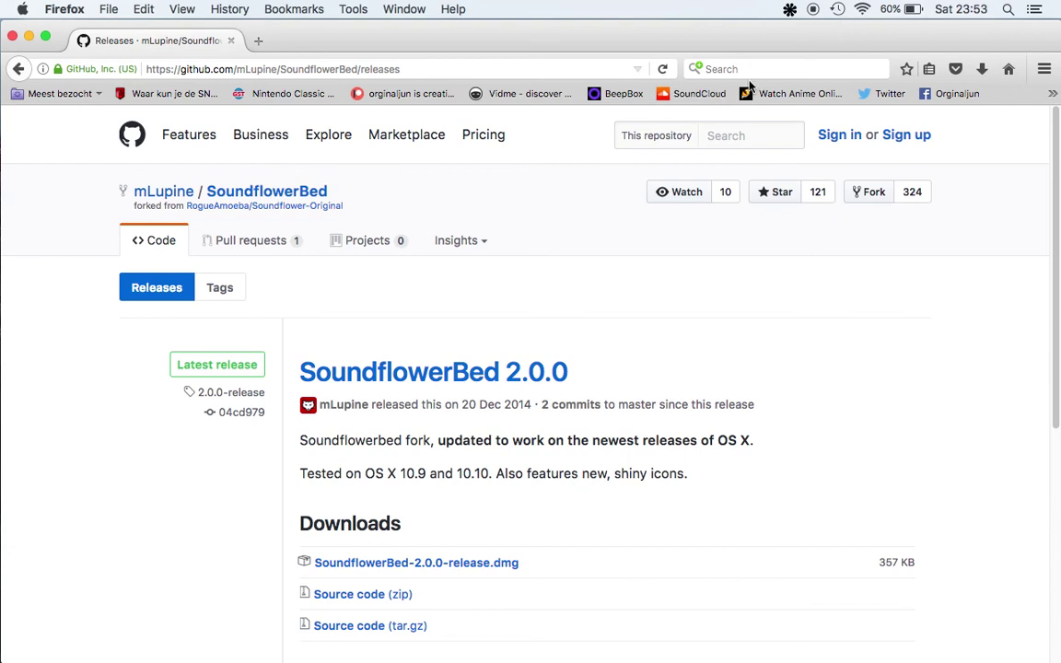
- Return to the Sound settings, switch the output device to Headphones and back to Soundflower (2ch), and review the input device
key("super+Tab")
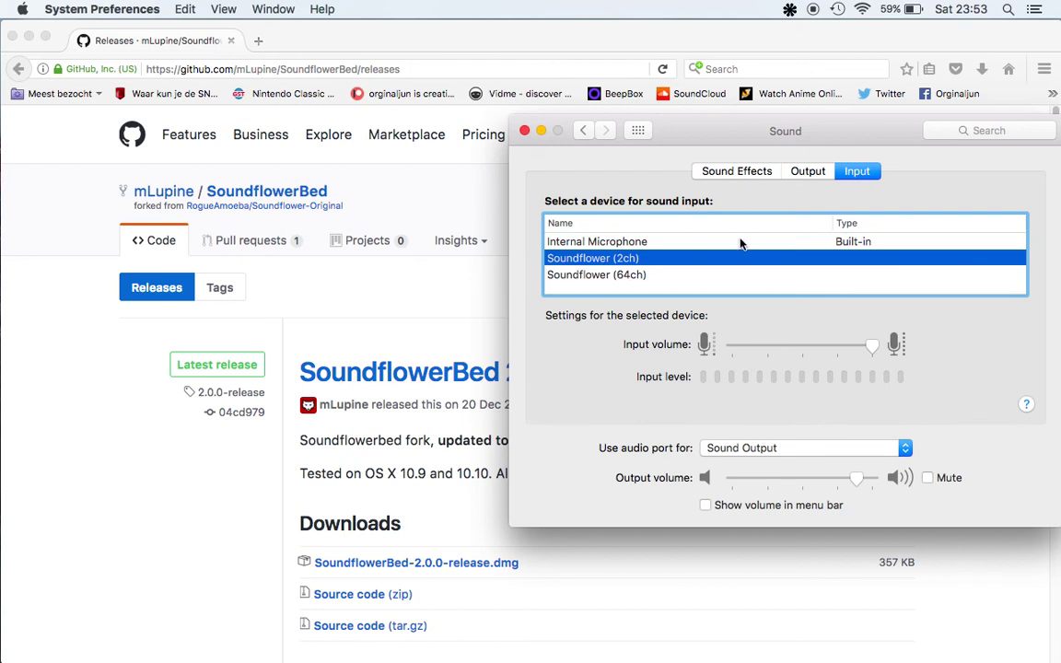
left_click_drag(717, 130, 587, 115)
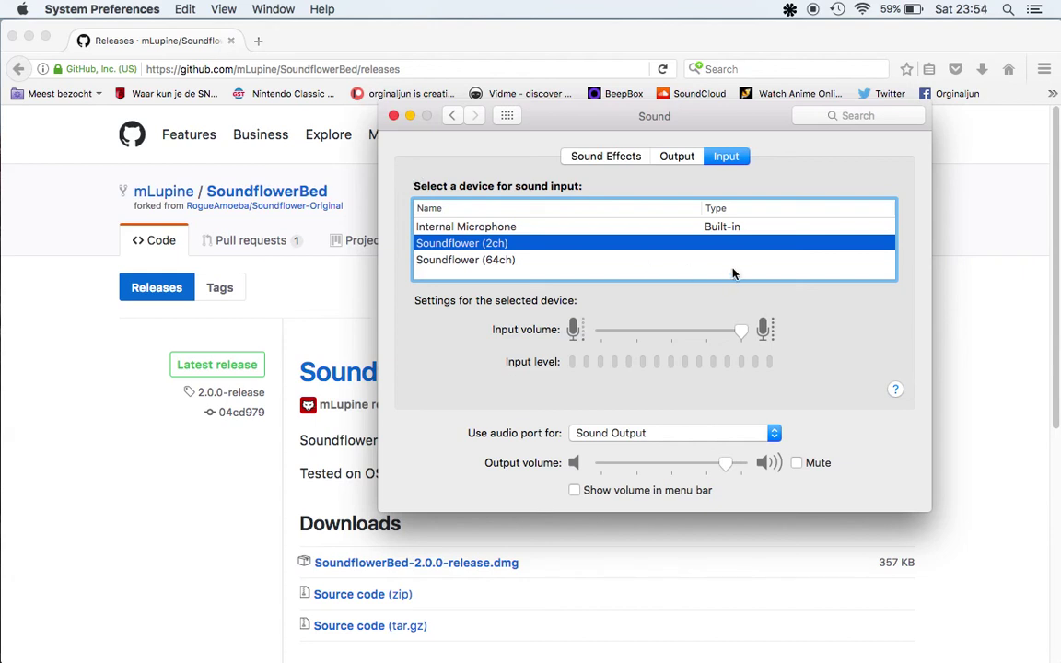
left_click(687, 158)
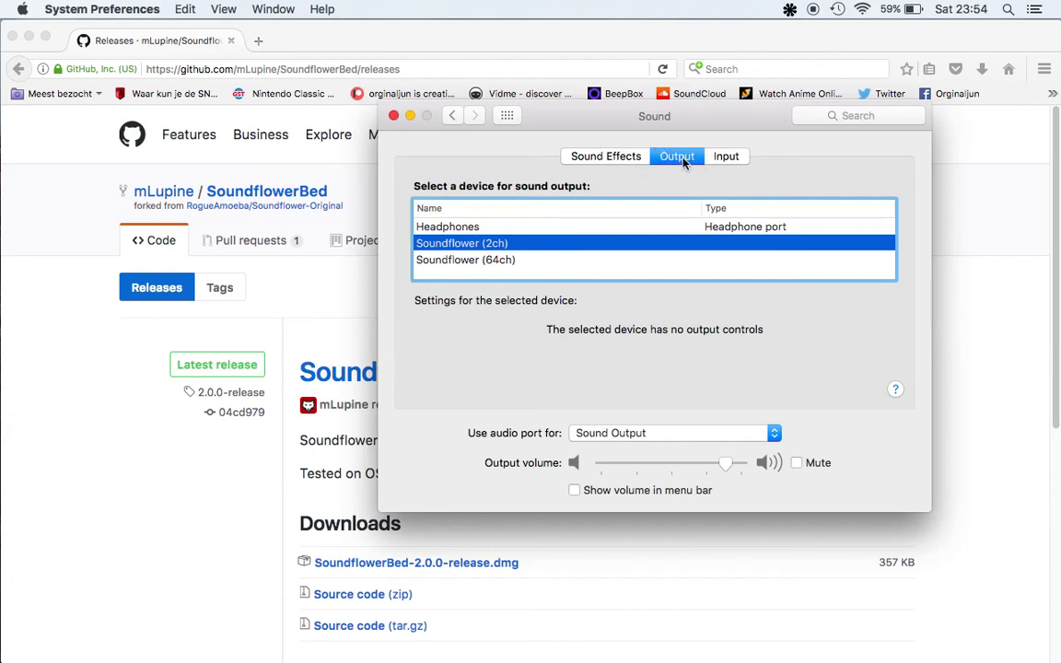
left_click(478, 229)
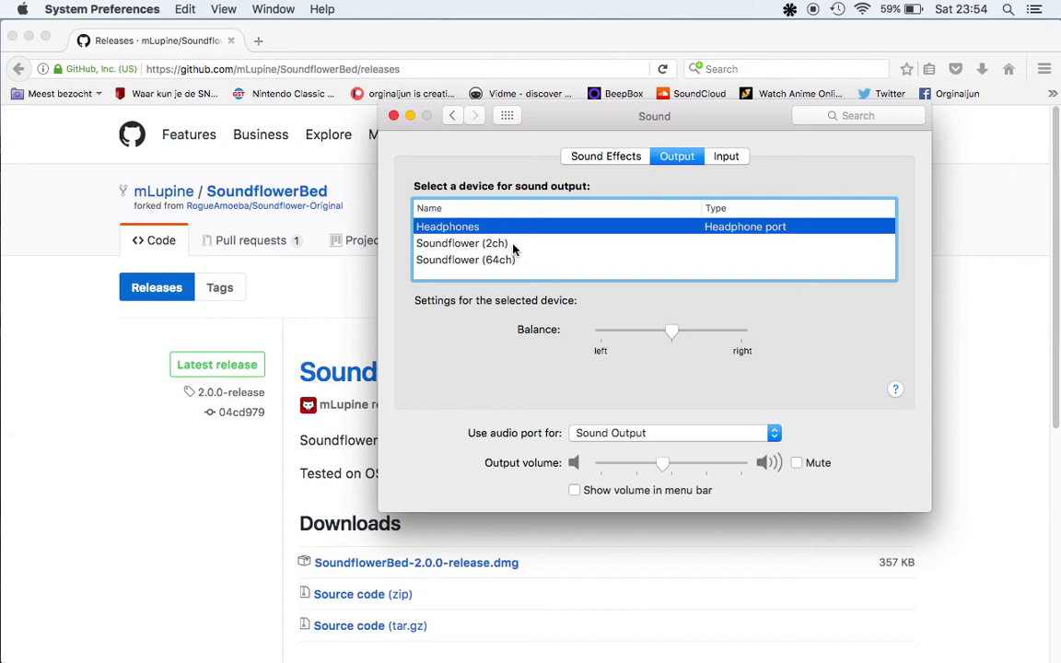
left_click(510, 246)
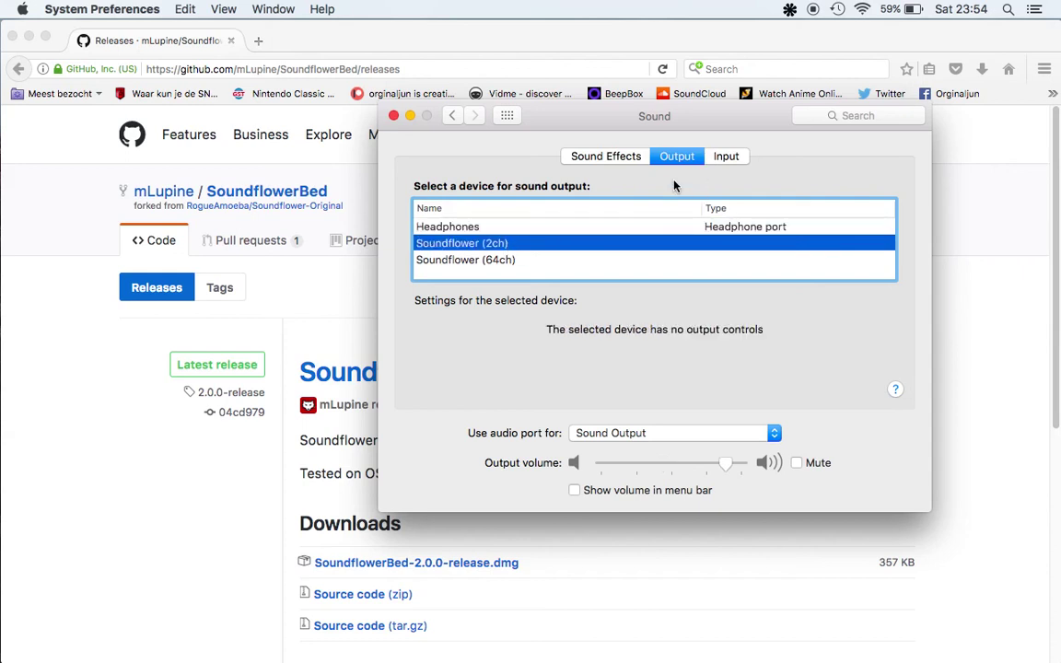
left_click(727, 156)
left_click_drag(669, 115, 783, 227)
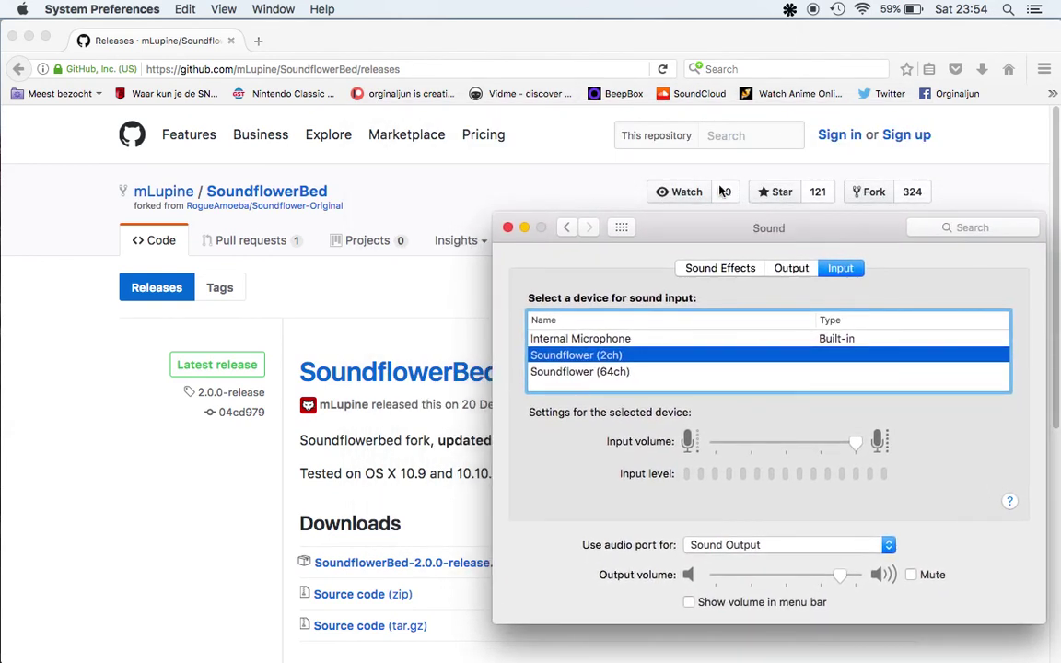